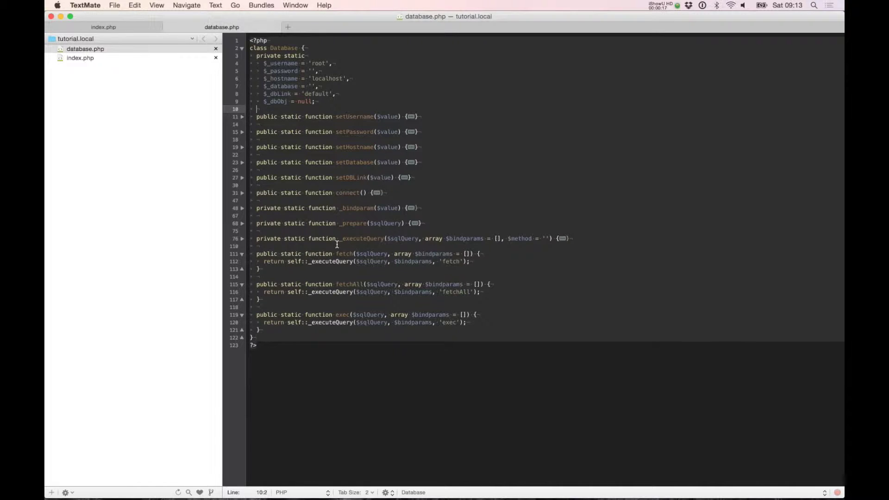
# Step: Review the fetch, fetchAll and exec methods and place the cursor after exec's closing brace
pyautogui.moveTo(336, 246); pyautogui.dragTo(331, 330)
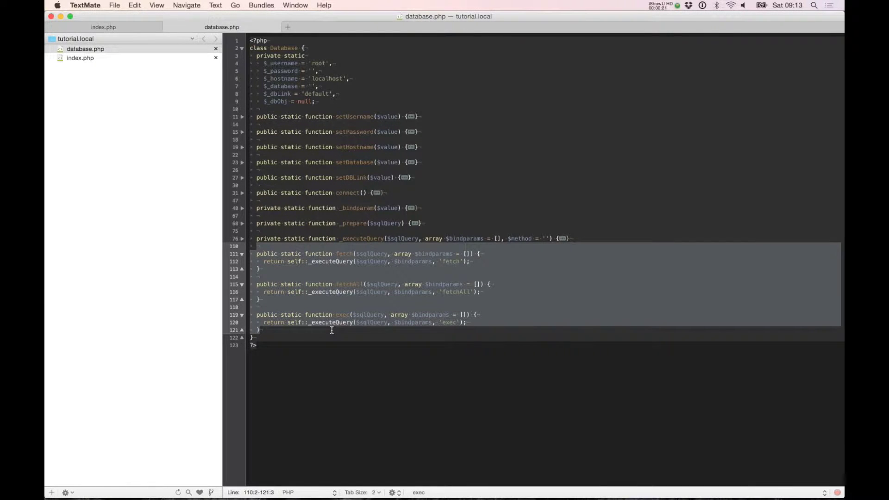
pyautogui.click(331, 331)
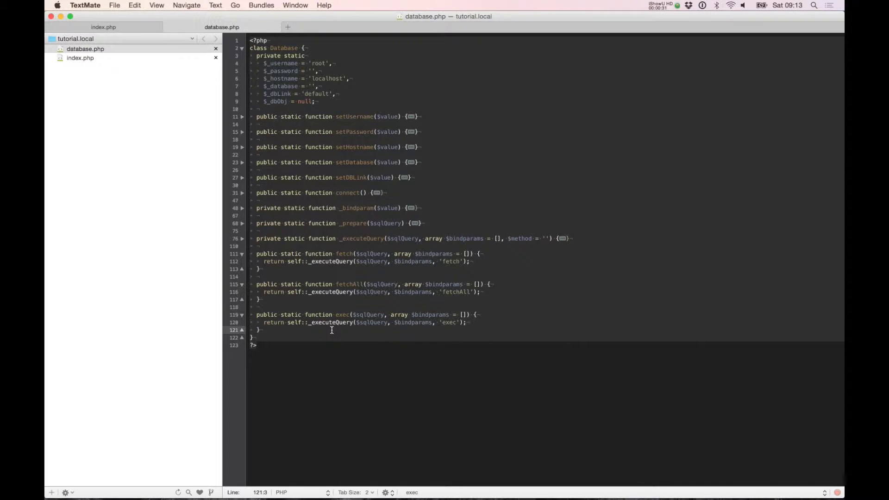
# Step: Write public static function getStatistics() with a body of return [ ];
pyautogui.press('Return')
pyautogui.press('Return')
pyautogui.write('public static function get')
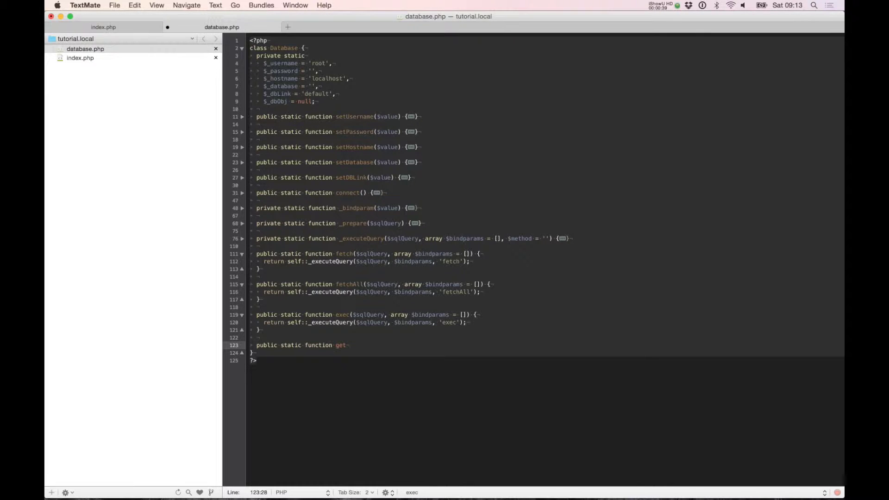
pyautogui.write('s')
pyautogui.write('ta')
pyautogui.write('tistics')
pyautogui.write('()')
pyautogui.write(' {\\')
pyautogui.press('Return')
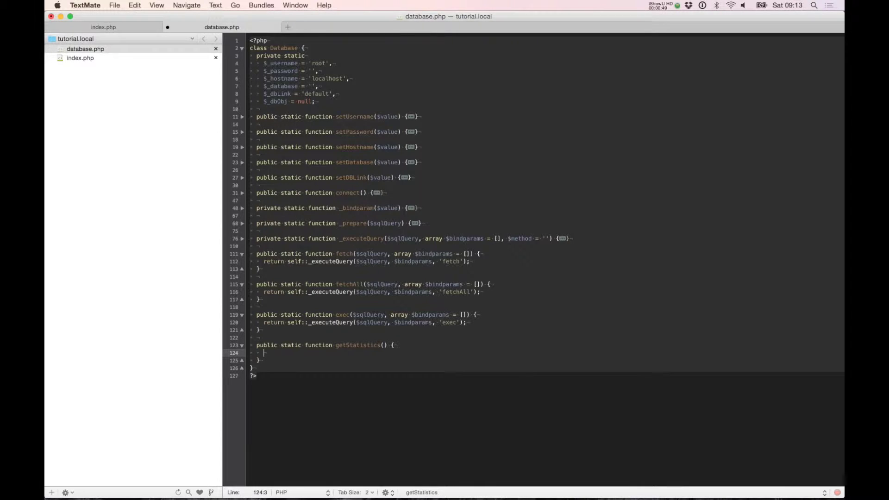
pyautogui.write('return [')
pyautogui.press('Return')
pyautogui.press('super+Right')
pyautogui.write(';')
pyautogui.press('Up')
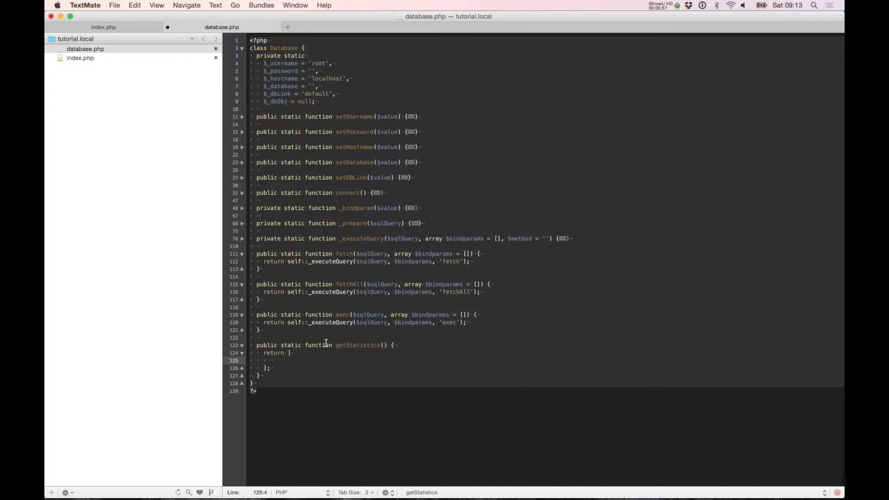
# Step: Add private static $_count_fetch, $_count_fetch_all, $_count_exec and $_count_sql_query, each = 0
pyautogui.click(303, 109)
pyautogui.press('Return')
pyautogui.press('Return')
pyautogui.press('Up')
pyautogui.press('Tab')
pyautogui.write('private static')
pyautogui.hotkey('shift', 'Tab')
pyautogui.press('Return')
pyautogui.press('Tab')
pyautogui.press('Tab')
pyautogui.write('$_count_fetch = 0;')
pyautogui.press('Return')
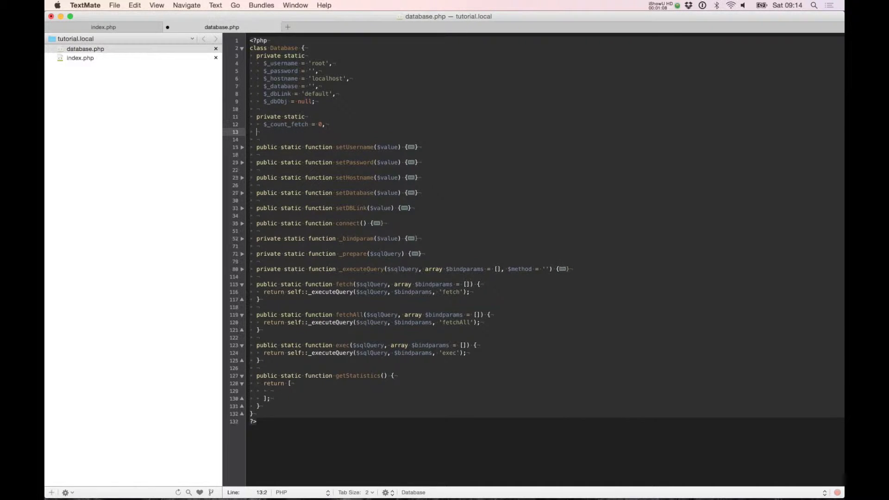
pyautogui.write('$_count_fetch_all = 0,')
pyautogui.press('Return')
pyautogui.write('$_count_exec = 0,')
pyautogui.press('Return')
pyautogui.write('$_count_')
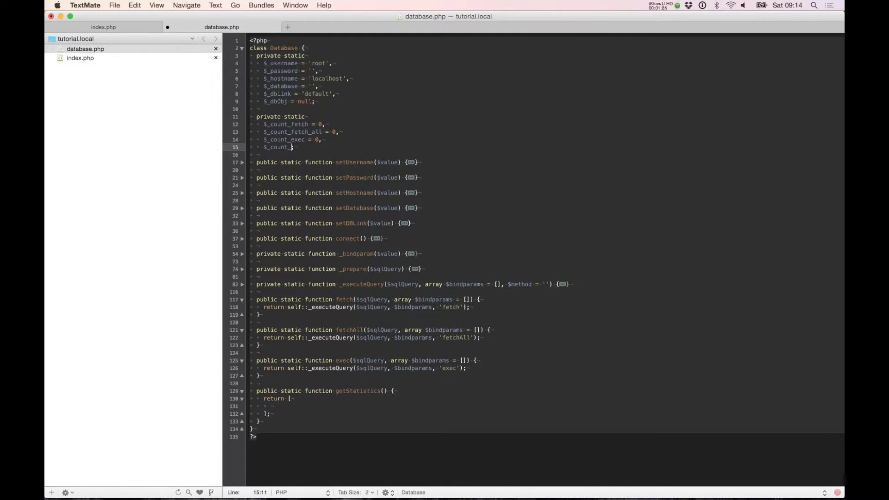
pyautogui.write('sql_query')
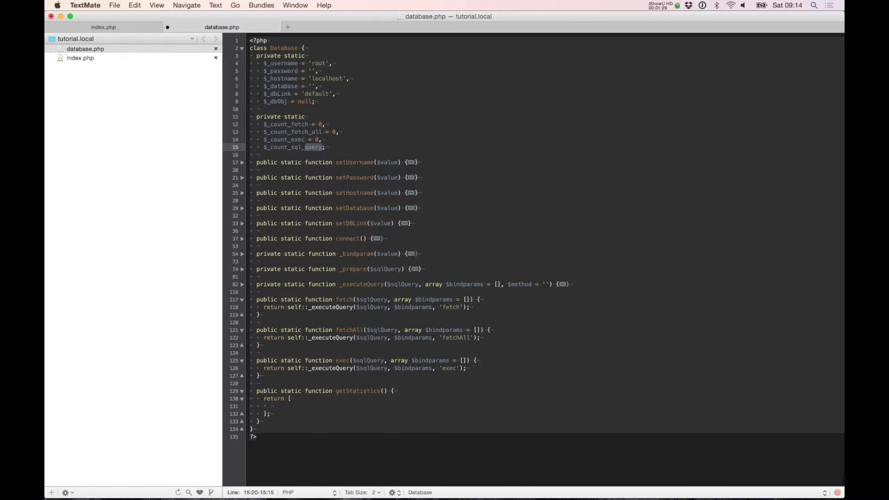
pyautogui.write(' = 0')
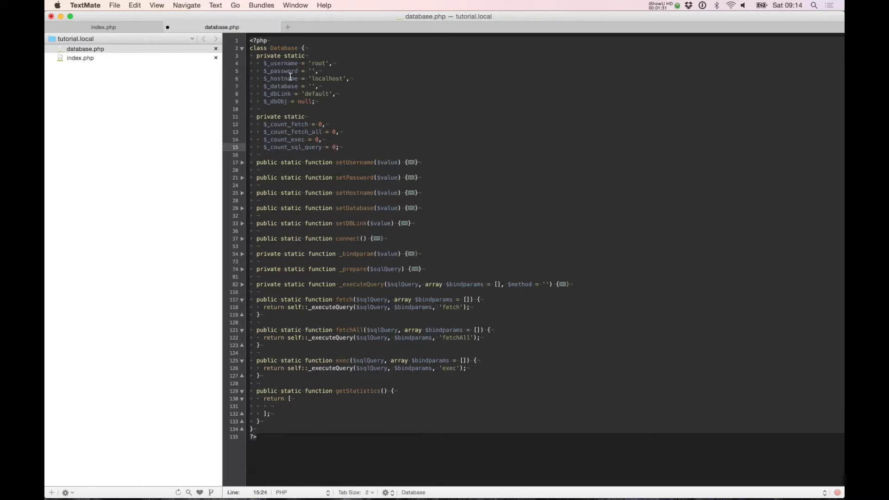
# Step: Add the 'fetch' => self::$_count_fetch entry and duplicate it for three more counters
pyautogui.click(297, 399)
pyautogui.press('Down')
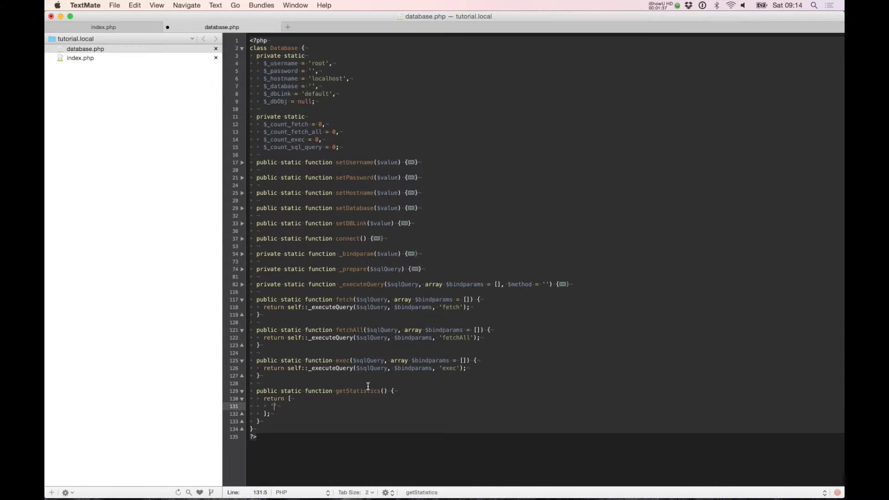
pyautogui.write("fetch' => self::$_count")
pyautogui.press('Escape')
pyautogui.press('Escape')
pyautogui.press('Escape')
pyautogui.press('BackSpace')
pyautogui.press('BackSpace')
pyautogui.press('BackSpace')
pyautogui.write(',')
pyautogui.hotkey('ctrl', 'shift', 'd')
pyautogui.hotkey('ctrl', 'shift', 'd')
pyautogui.hotkey('ctrl', 'shift', 'd')
pyautogui.press('BackSpace')
# Step: Rename the duplicated entries' keys and counters to fetch_all, exec and sql_query
pyautogui.press('Up')
pyautogui.press('Up')
pyautogui.write('_all')
pyautogui.press('Down')
pyautogui.press('BackSpace')
pyautogui.press('BackSpace')
pyautogui.press('BackSpace')
pyautogui.press('BackSpace')
pyautogui.press('BackSpace')
pyautogui.write('exec')
pyautogui.press('Up')
pyautogui.press('Down')
pyautogui.press('Down')
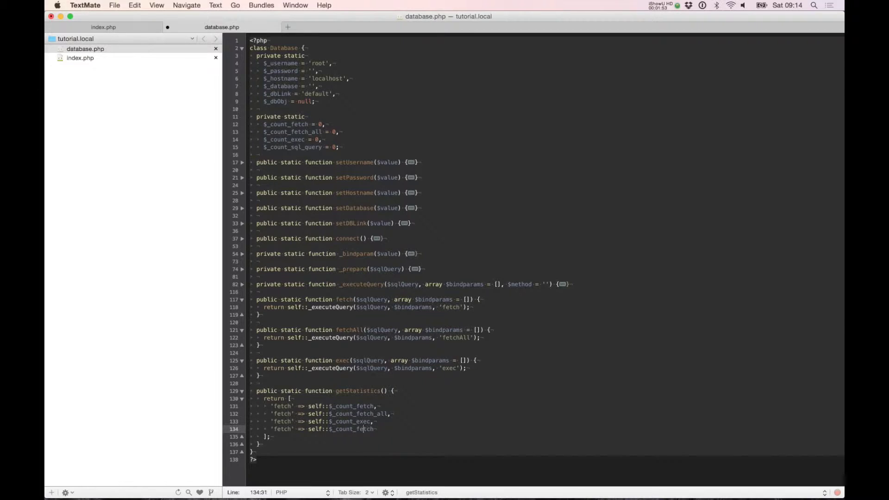
pyautogui.hotkey('ctrl', 'w')
pyautogui.write('sql_query')
pyautogui.hotkey('alt', 'Left')
pyautogui.hotkey('alt', 'Left')
pyautogui.hotkey('alt', 'Left')
pyautogui.hotkey('alt', 'shift', 'Left')
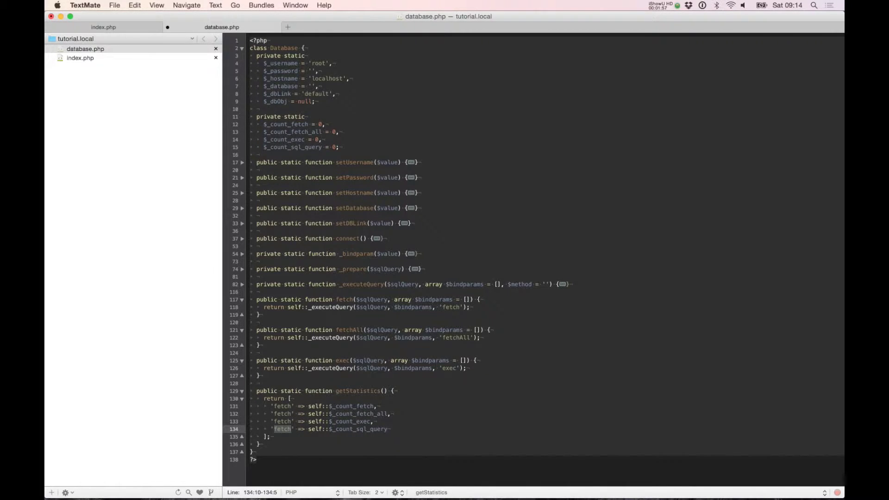
pyautogui.write('sql_query')
pyautogui.press('Up')
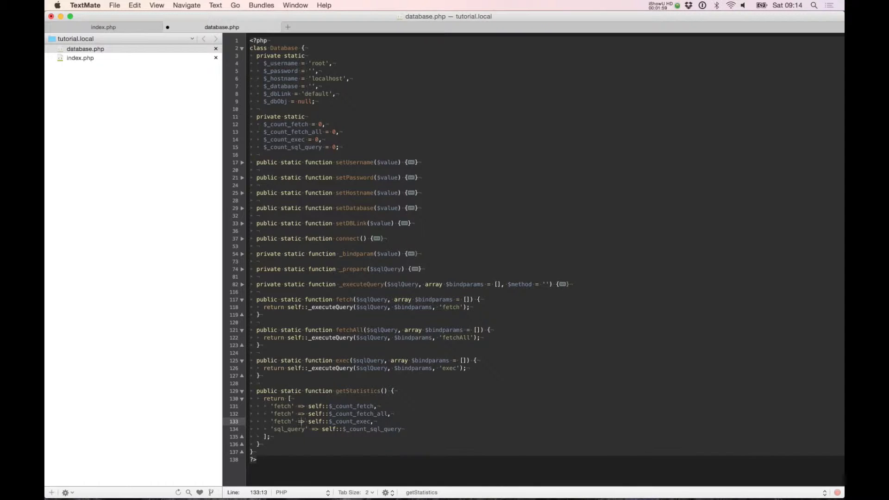
pyautogui.hotkey('alt', 'shift', 'Left')
pyautogui.write('exec')
pyautogui.press('Up')
pyautogui.write('_')
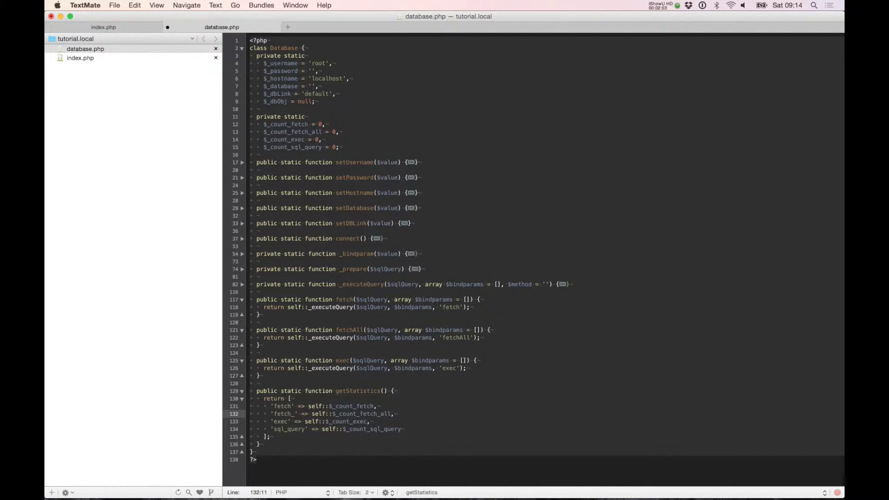
pyautogui.write('all')
pyautogui.doubleClick(366, 391)
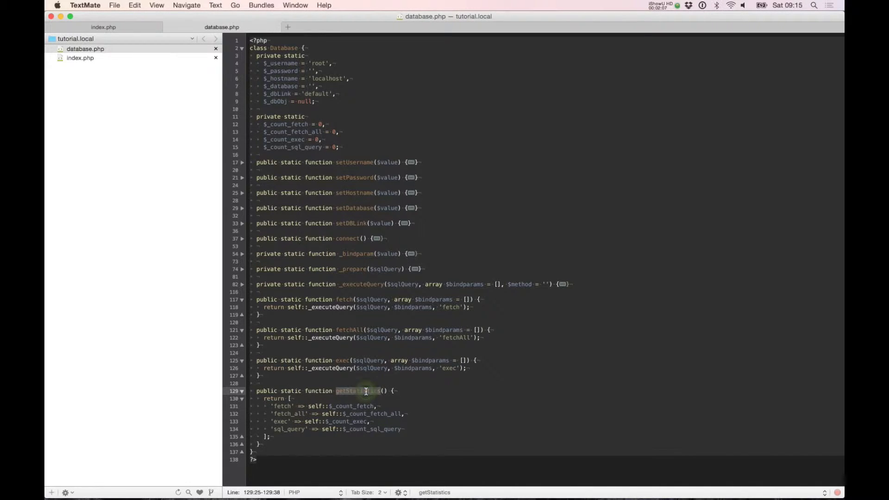
# Step: Append echo '<hr />', echo '<pre>', print_r(Database::getStatistics()) and echo '</pre>' to index.php
pyautogui.press('super+alt+Left')
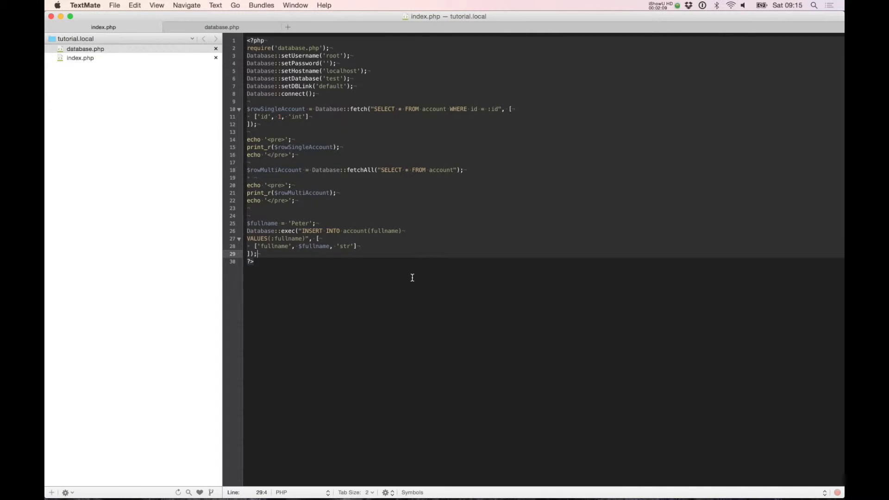
pyautogui.press('Return')
pyautogui.press('Return')
pyautogui.write('echo')
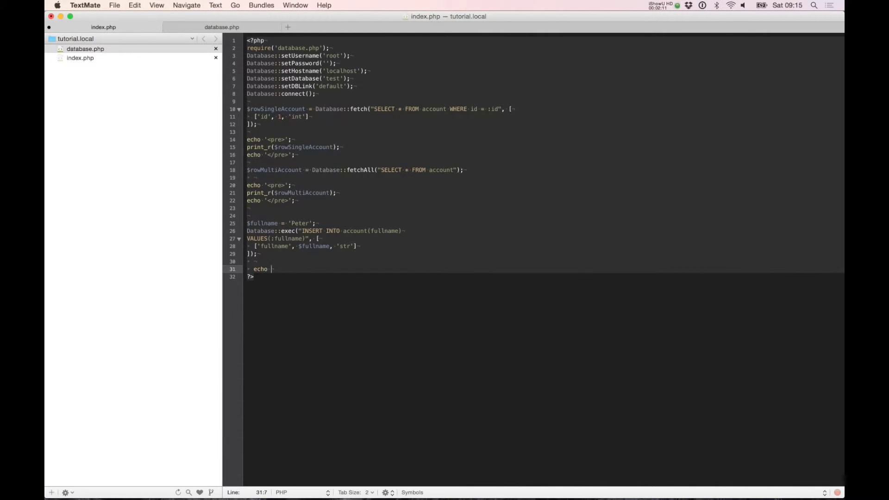
pyautogui.write(" '<hr />';")
pyautogui.press('Return')
pyautogui.write('ecjp')
pyautogui.press('BackSpace')
pyautogui.press('BackSpace')
pyautogui.press('BackSpace')
pyautogui.write("ho '<pre>';")
pyautogui.press('Return')
pyautogui.write('print_r(')
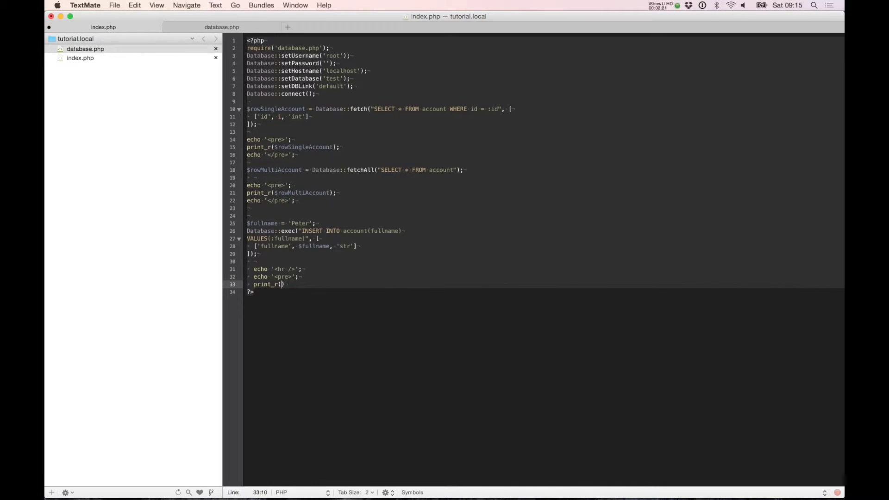
pyautogui.write('Database::getStatistics(')
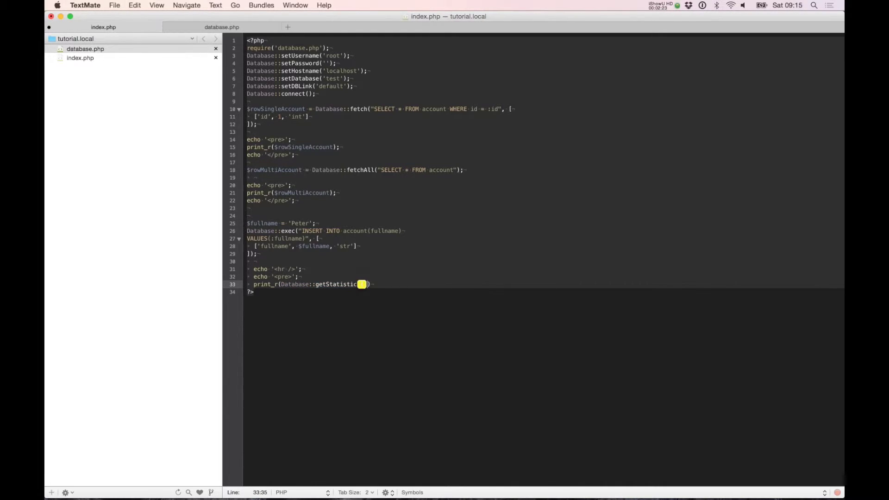
pyautogui.write('));')
pyautogui.press('Return')
pyautogui.write("echo '</pre>';")
# Step: Reload the page in Safari, confirm all four counters read 0, and return to TextMate
pyautogui.press('super+Tab')
pyautogui.press('super+Tab')
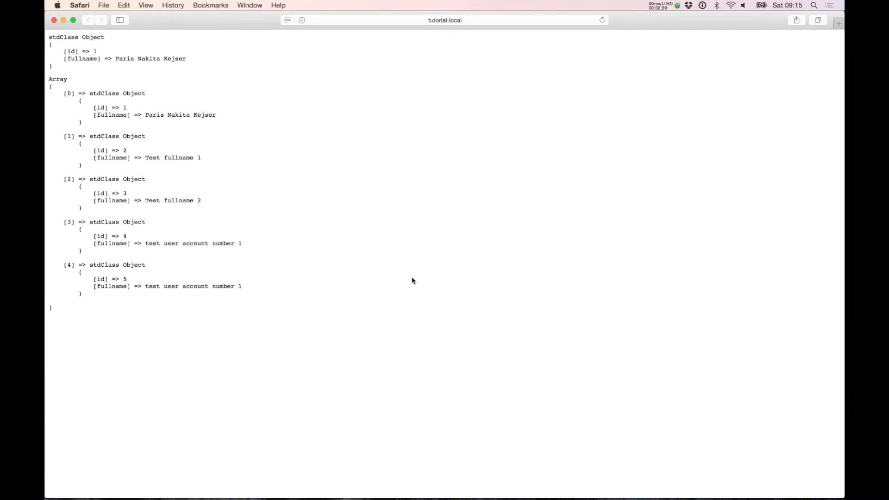
pyautogui.press('super+r')
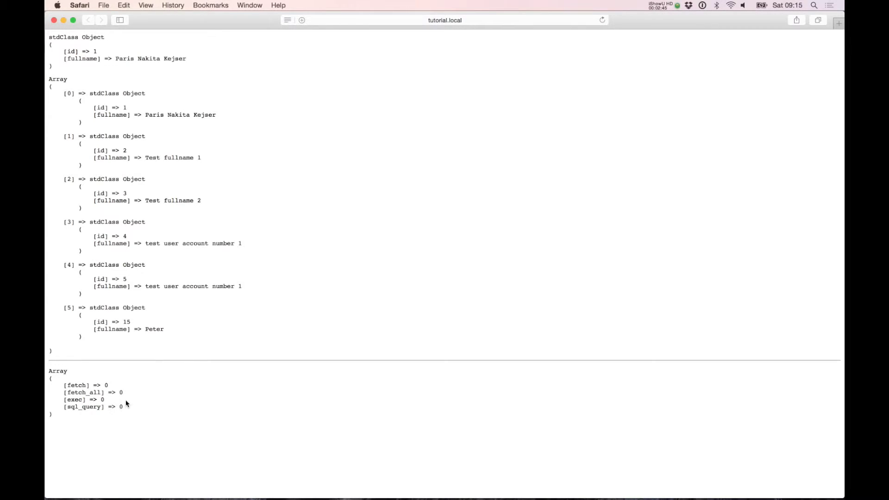
pyautogui.press('super+Tab')
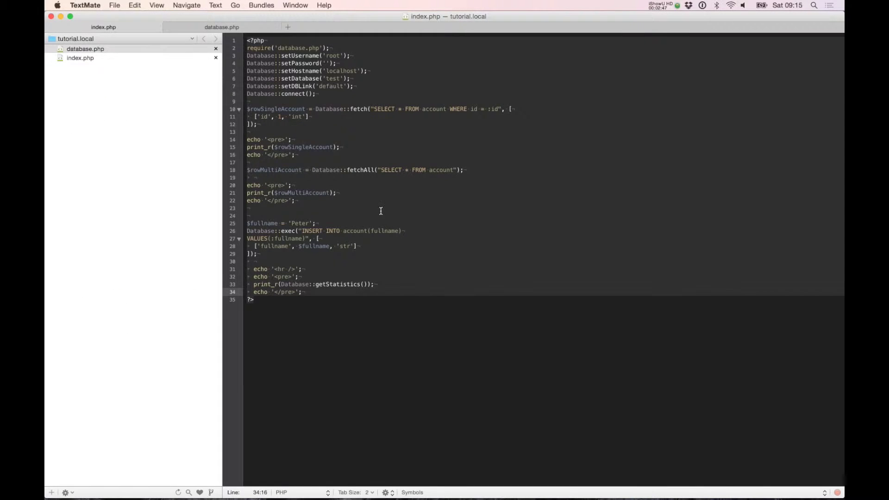
# Step: Add self::$_count_fetch++ and self::$_count_sql_query++ inside fetch and copy both lines
pyautogui.press('super+alt+Right')
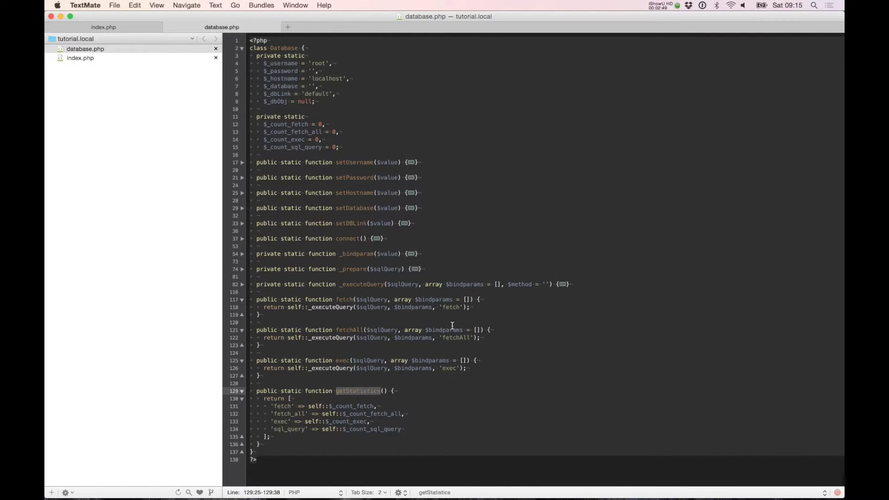
pyautogui.click(493, 297)
pyautogui.press('Return')
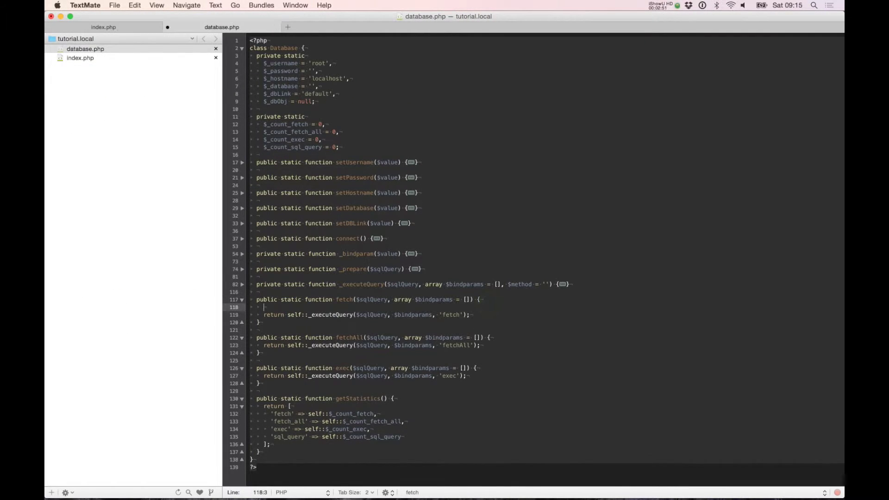
pyautogui.write('self::')
pyautogui.write('$_count_fetch')
pyautogui.write('++;')
pyautogui.press('Return')
pyautogui.write('selff::$c')
pyautogui.press('BackSpace')
pyautogui.write('_count_sql_query++;')
pyautogui.hotkey('shift', 'Home')
pyautogui.hotkey('shift', 'Up')
pyautogui.press('super+c')
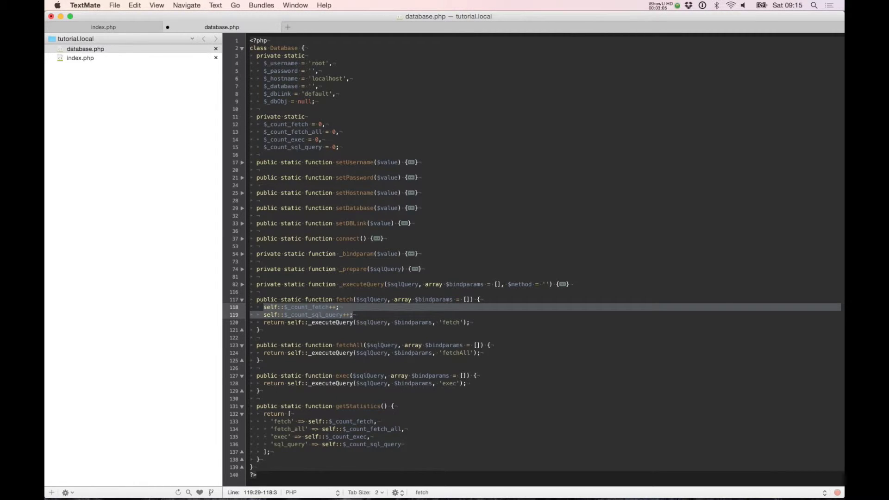
# Step: Paste the increments into fetchAll, renaming the counter to $_count_fetch_all
pyautogui.click(506, 343)
pyautogui.press('Return')
pyautogui.press('super+v')
pyautogui.press('Up')
pyautogui.write('_all')
# Step: Paste the increments into exec, renaming the counter to $_count_exec
pyautogui.press('Down')
pyautogui.press('Down')
pyautogui.press('Down')
pyautogui.press('Down')
pyautogui.press('Down')
pyautogui.press('super+Right')
pyautogui.press('Return')
pyautogui.press('super+v')
pyautogui.press('Up')
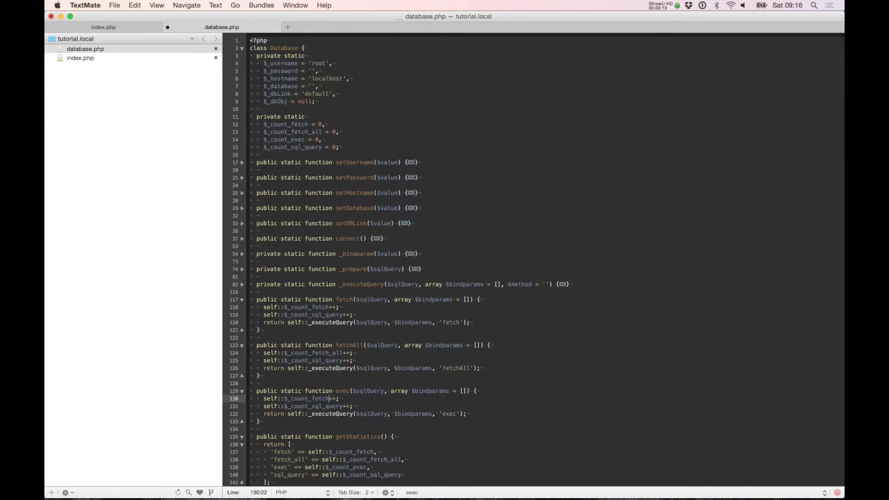
pyautogui.press('BackSpace')
pyautogui.press('BackSpace')
pyautogui.press('BackSpace')
pyautogui.press('BackSpace')
pyautogui.press('BackSpace')
pyautogui.write('ex')
pyautogui.press('cmd+Tab')
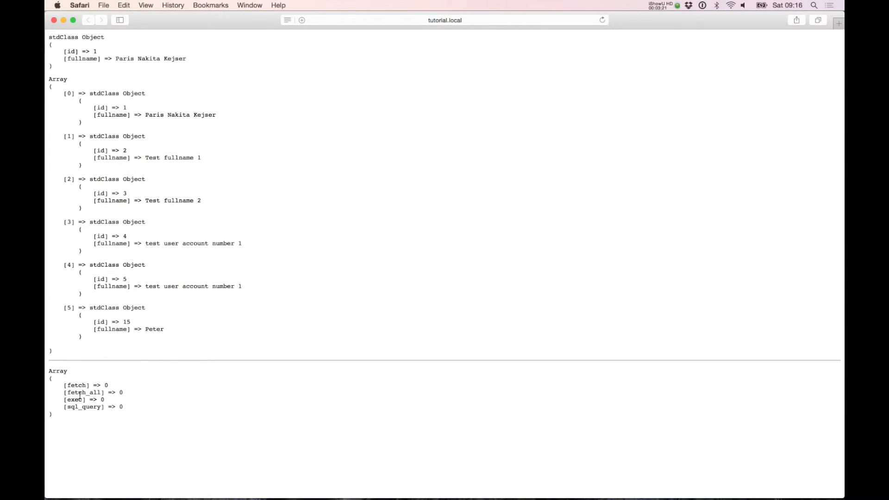
# Step: Reload Safari to see fetch 1, fetch_all 1, exec 1, sql_query 3, then reopen index.php
pyautogui.press('super+r')
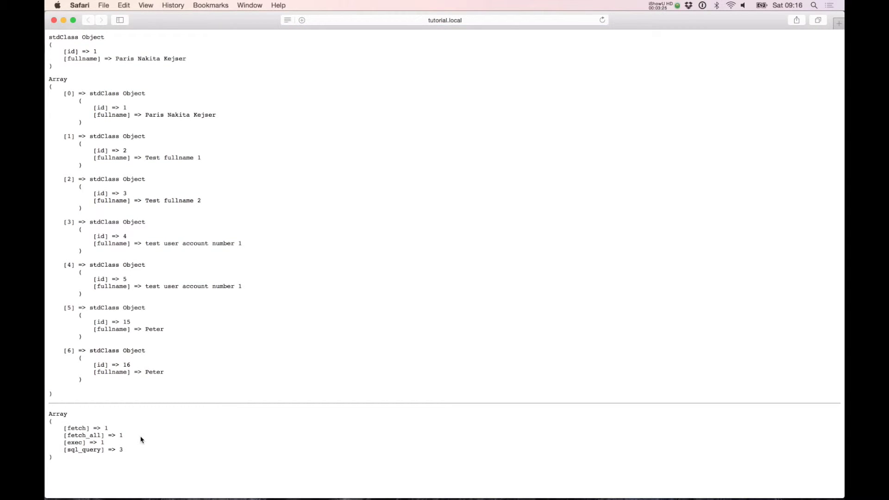
pyautogui.press('super+Tab')
pyautogui.press('super+alt+Left')
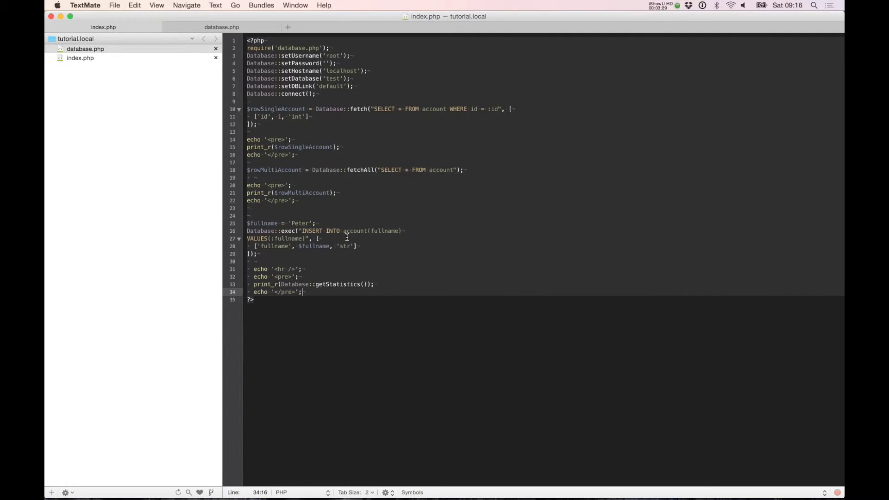
# Step: Duplicate the single-account fetch statement into $rowSingleAccount1 and $rowSingleAccount2
pyautogui.click(319, 258)
pyautogui.click(340, 171)
pyautogui.moveTo(324, 125); pyautogui.dragTo(319, 113)
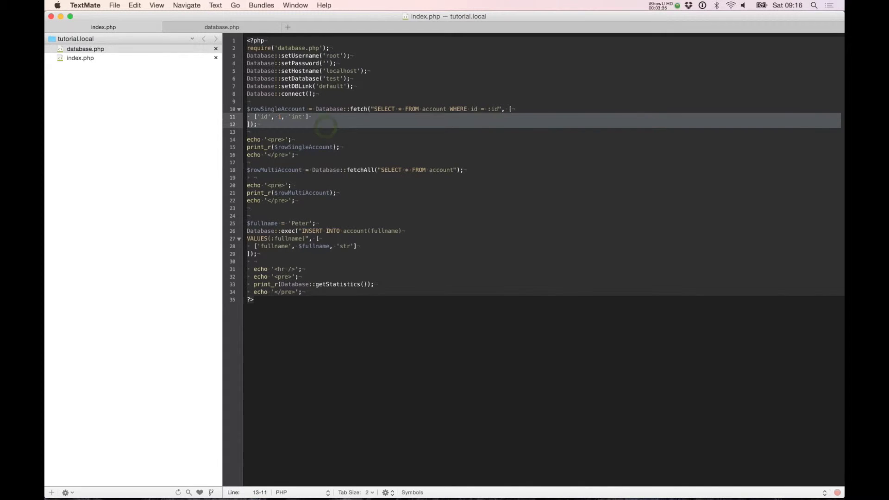
pyautogui.hotkey('ctrl', 'shift', 'd')
pyautogui.click(309, 109)
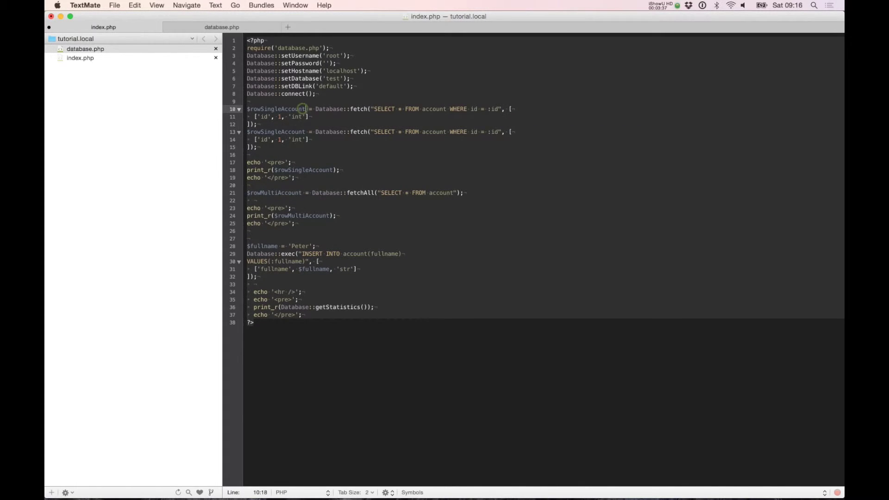
pyautogui.write('1')
pyautogui.press('Down')
pyautogui.press('Down')
pyautogui.press('Down')
pyautogui.write('2')
# Step: Duplicate the print_r line so it prints both $rowSingleAccount1 and $rowSingleAccount2
pyautogui.click(301, 170)
pyautogui.hotkey('ctrl', 'shift', 'd')
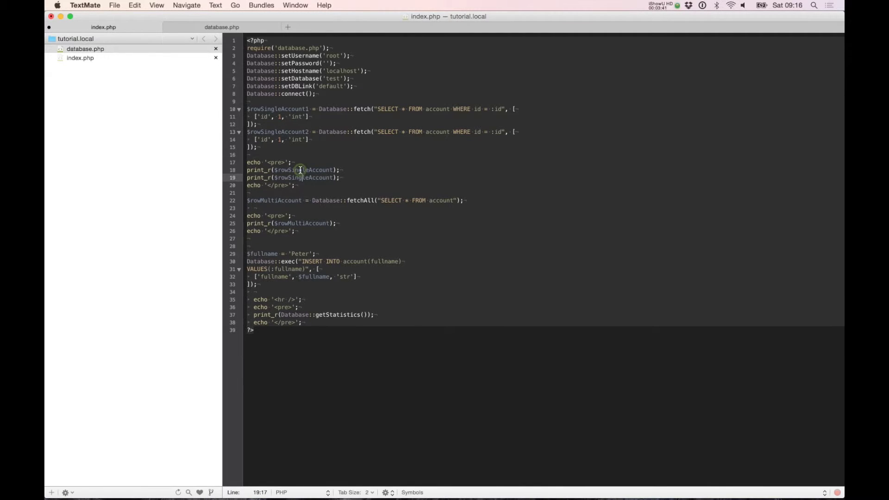
pyautogui.click(337, 169)
pyautogui.write('1')
pyautogui.press('Down')
pyautogui.press('Left')
pyautogui.write('2')
# Step: Select the insert block up to the $fullname line and save index.php
pyautogui.click(257, 284)
pyautogui.hotkey('shift', 'Up')
pyautogui.hotkey('shift', 'Up')
pyautogui.hotkey('shift', 'Up')
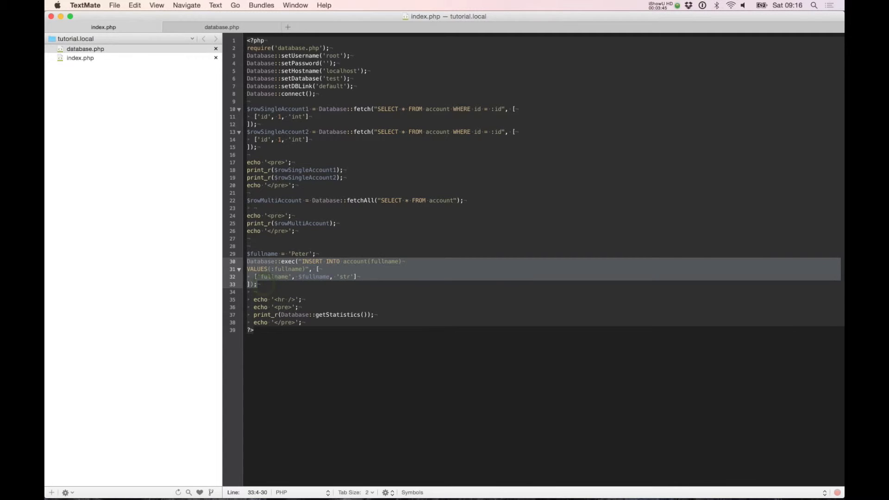
pyautogui.hotkey('shift', 'Up')
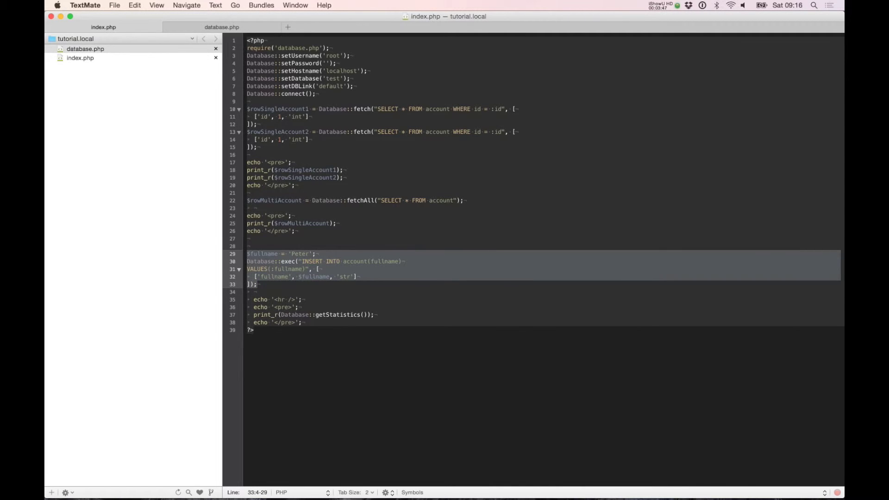
pyautogui.press('super+s')
pyautogui.press('super+Tab')
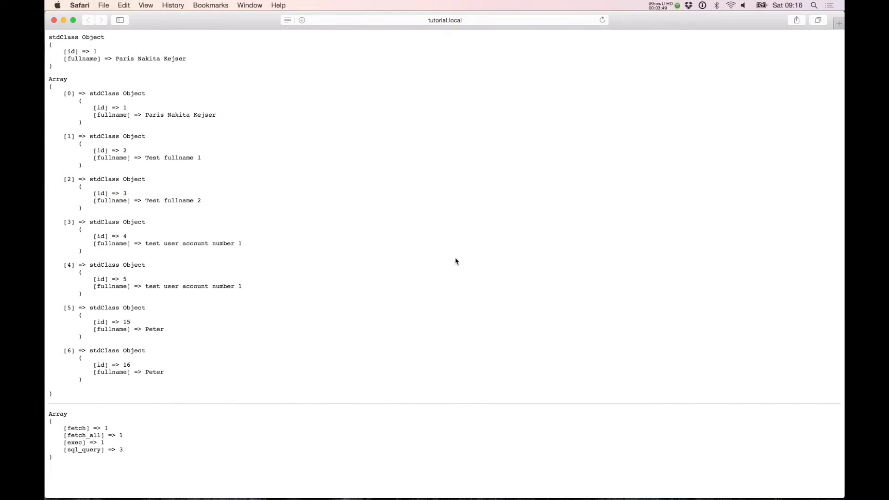
# Step: Reload Safari to show fetch 2, fetch_all 1, exec 0 and sql_query 3
pyautogui.press('super+r')
pyautogui.scroll(-5, 273, 294)
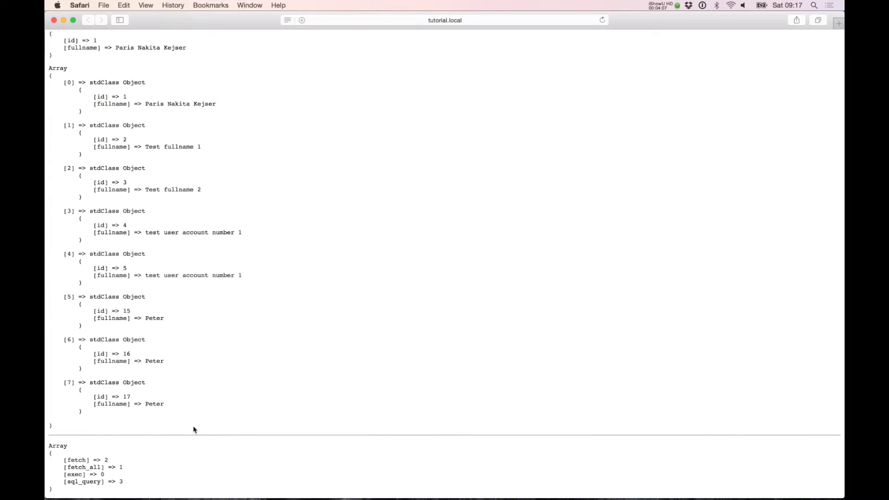
# Step: Return to TextMate and bring up database.php to review the Database class counter increments
pyautogui.press('super+Tab')
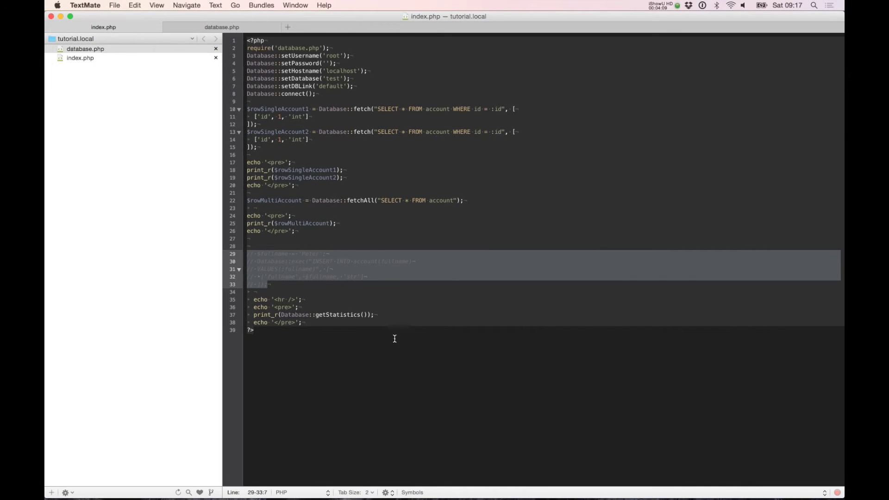
pyautogui.click(394, 345)
pyautogui.press('super+alt+Right')
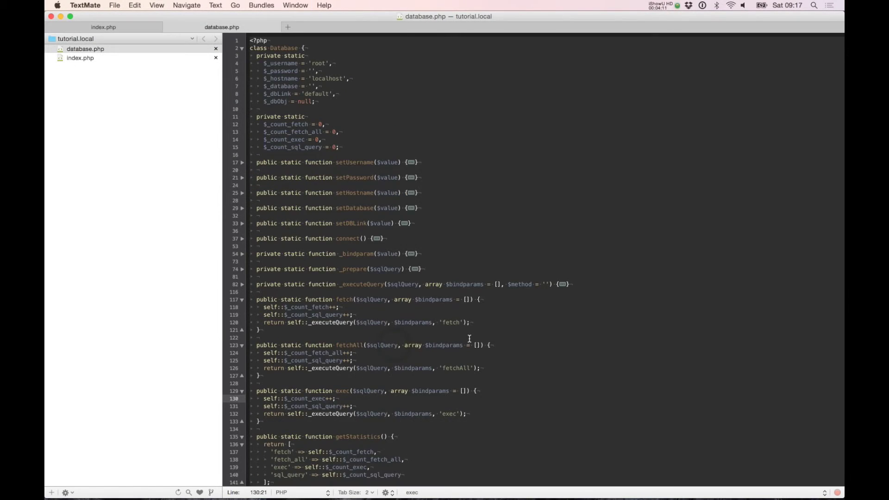
pyautogui.scroll(-2, 470, 339)
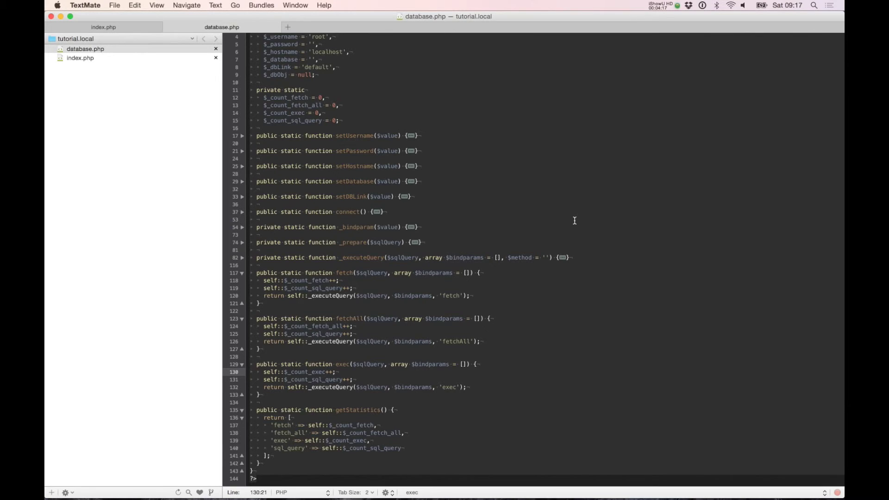
pyautogui.scroll(2, 574, 221)
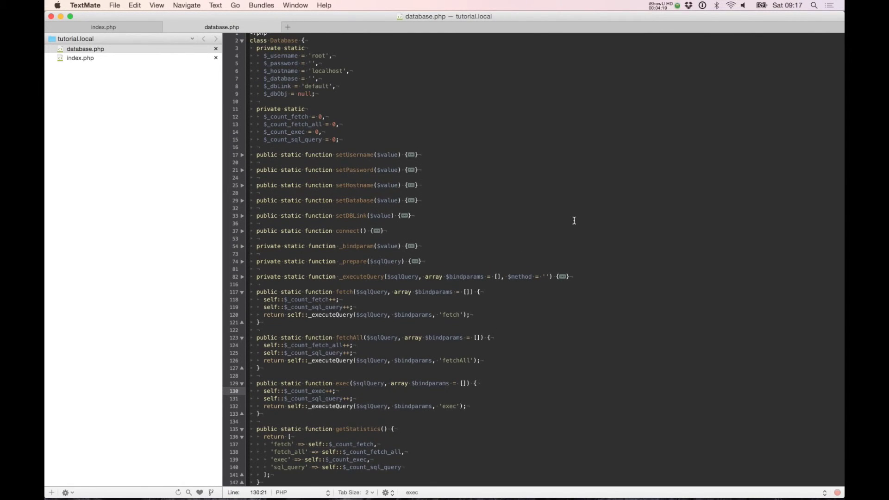